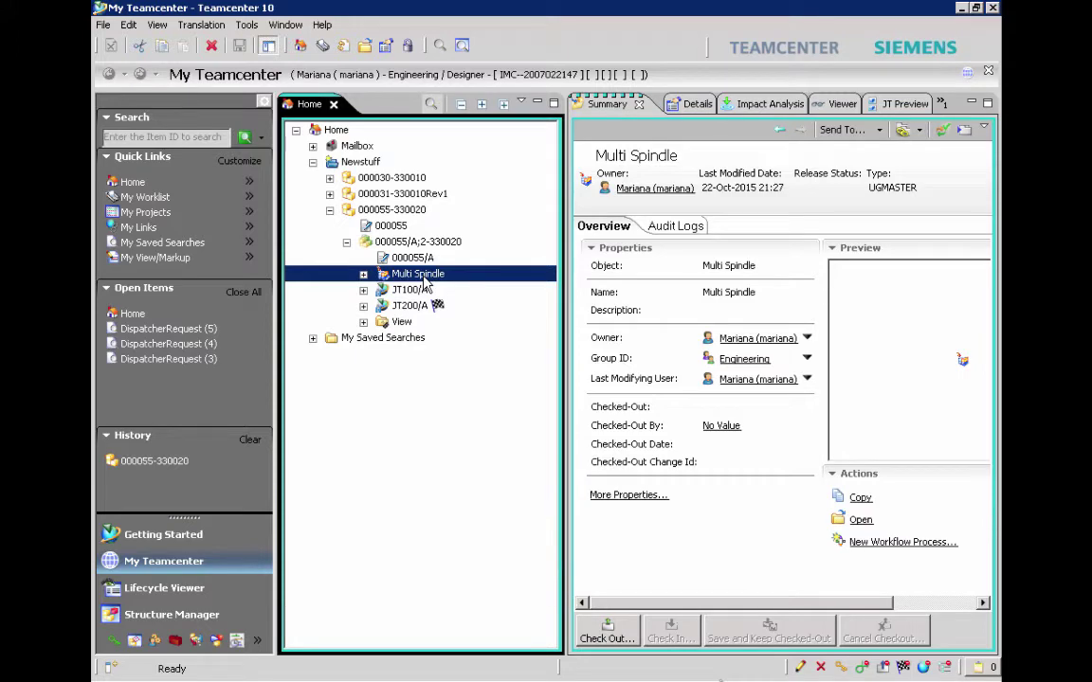
Step: View the named references of the Multi Spindle dataset and close the list
right_click(469, 274)
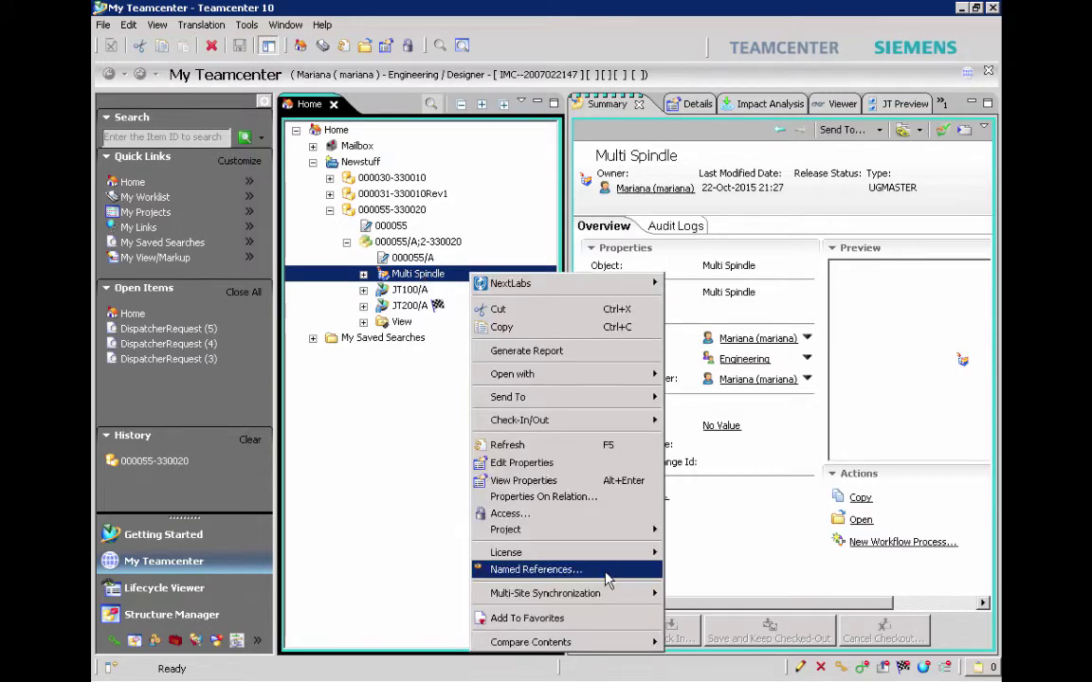
left_click(607, 576)
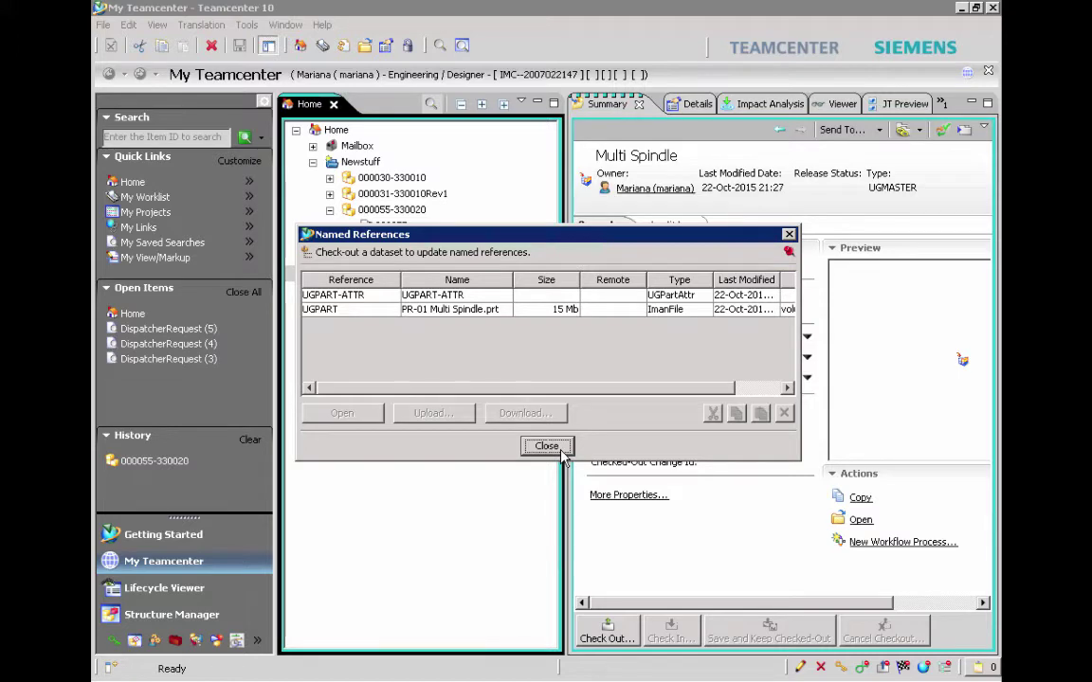
left_click(547, 447)
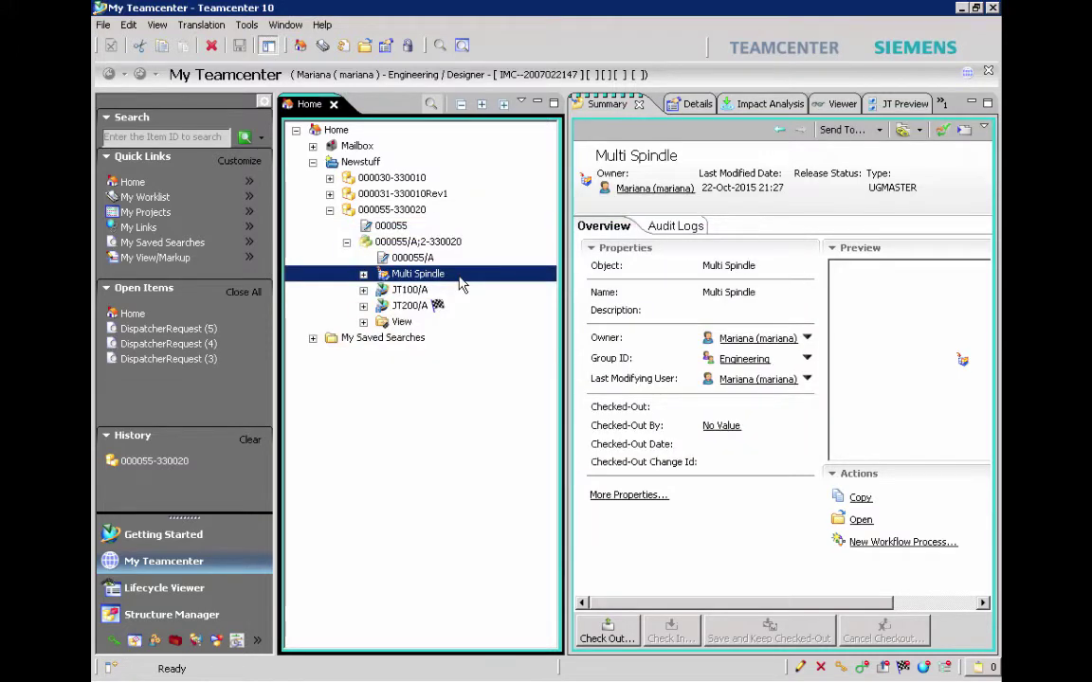
Step: Protect the Multi Spindle dataset with NextLabs and acknowledge the translation request
right_click(462, 283)
mouse_move(569, 287)
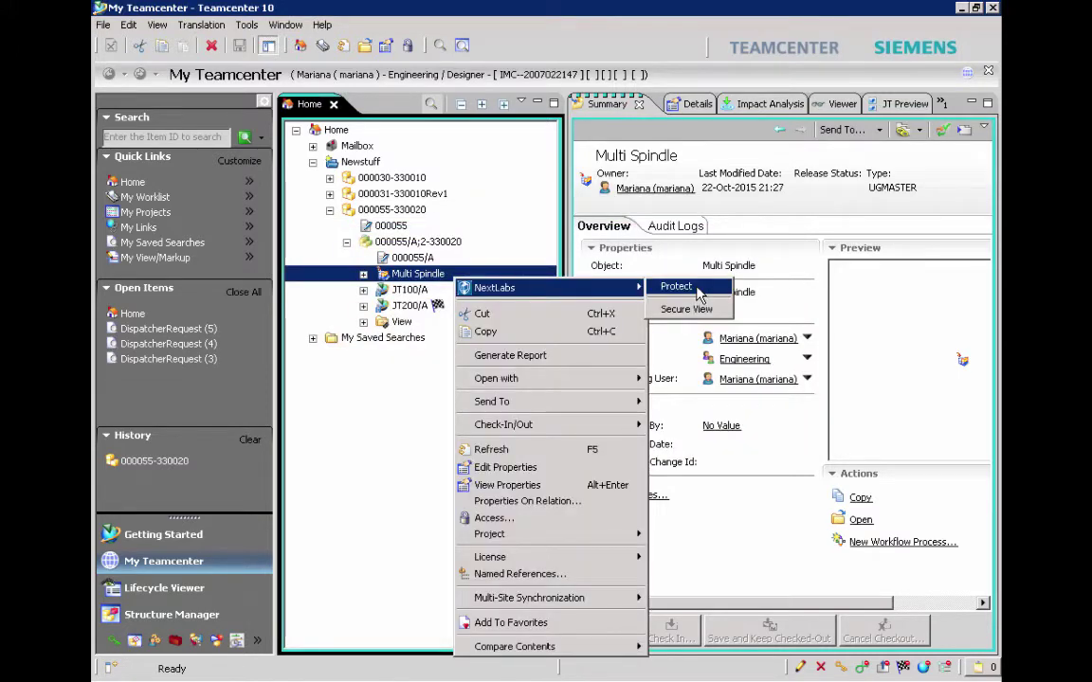
left_click(698, 292)
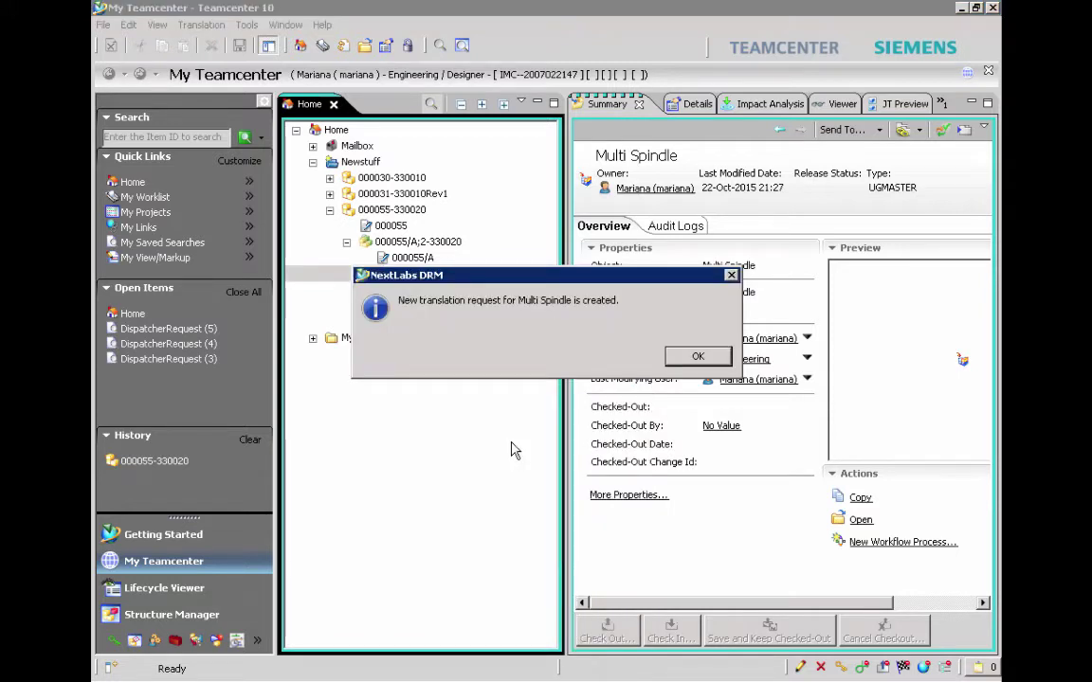
key("Return")
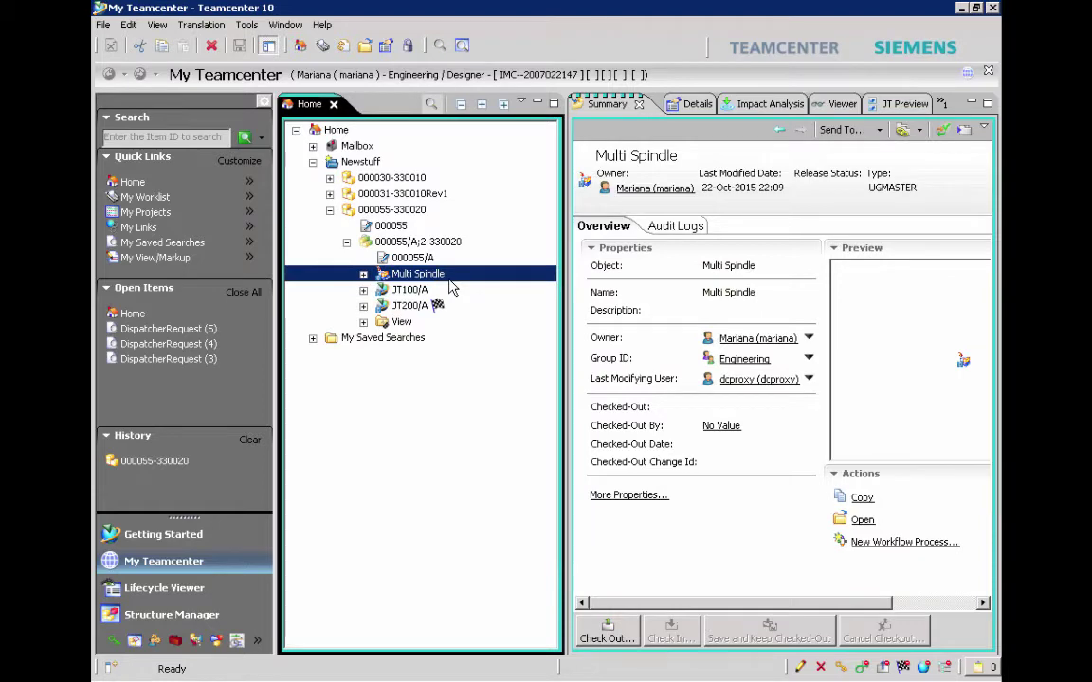
Step: Review the protected Multi Spindle dataset's named references and open the dataset in NextLabs Secure View
right_click(451, 288)
left_click(503, 571)
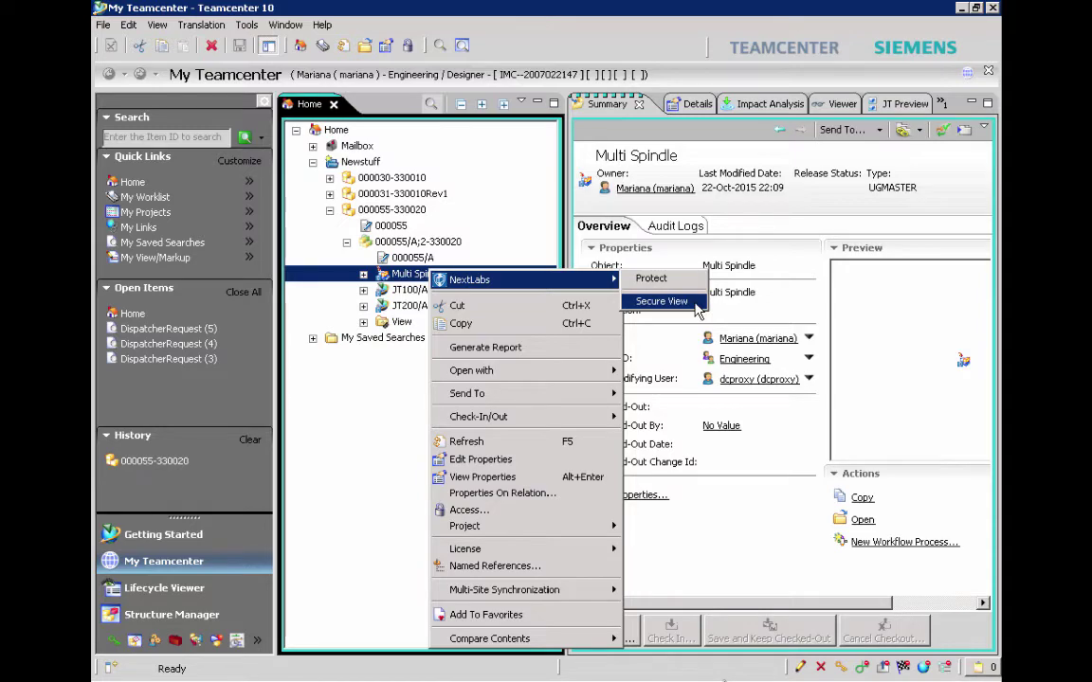
left_click(699, 303)
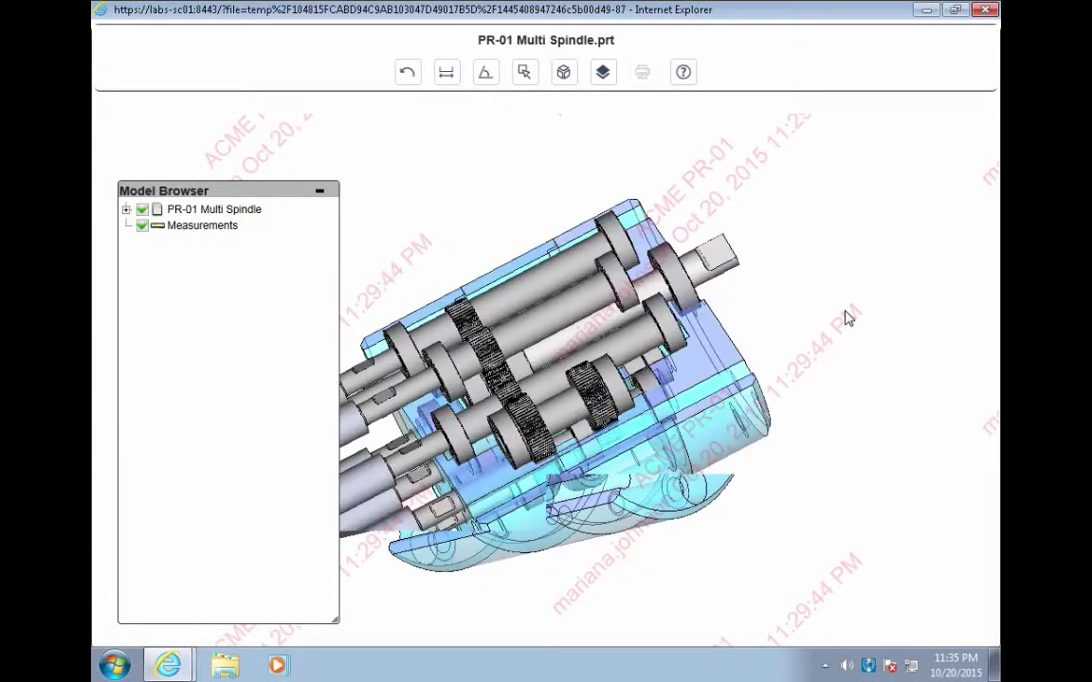
Step: Expand the PR-01 Multi Spindle model tree, hide middle body model 3, and adjust the assembly's exploded view
left_click(126, 210)
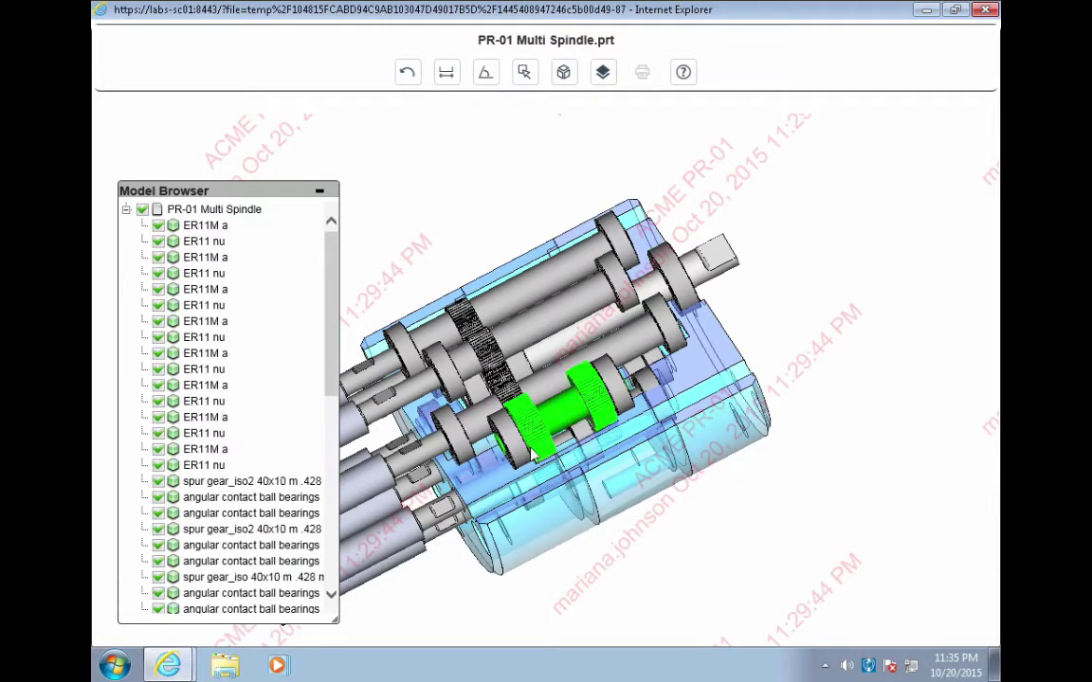
scroll(316, 551, "down", 5)
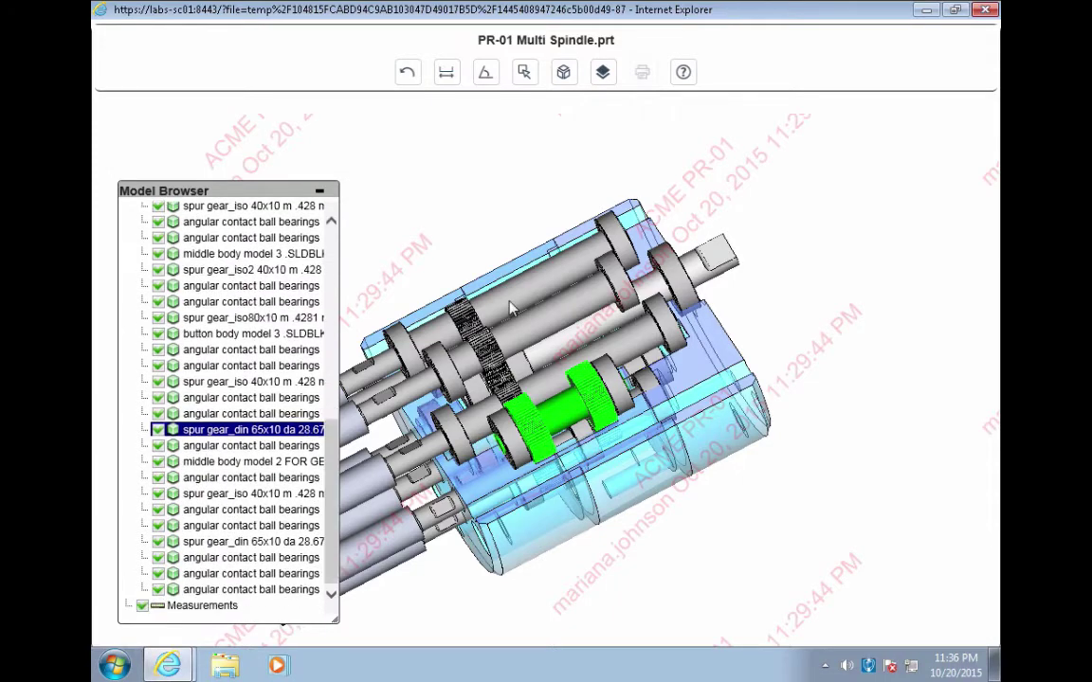
left_click(510, 305)
left_click(713, 436)
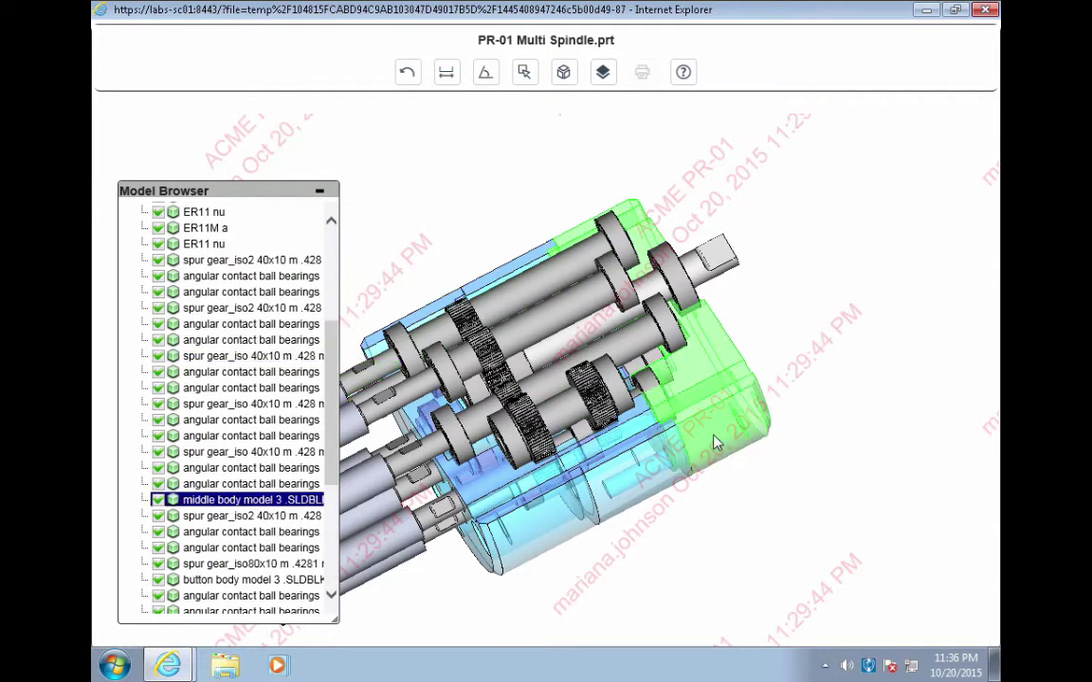
left_click(158, 500)
left_click(564, 78)
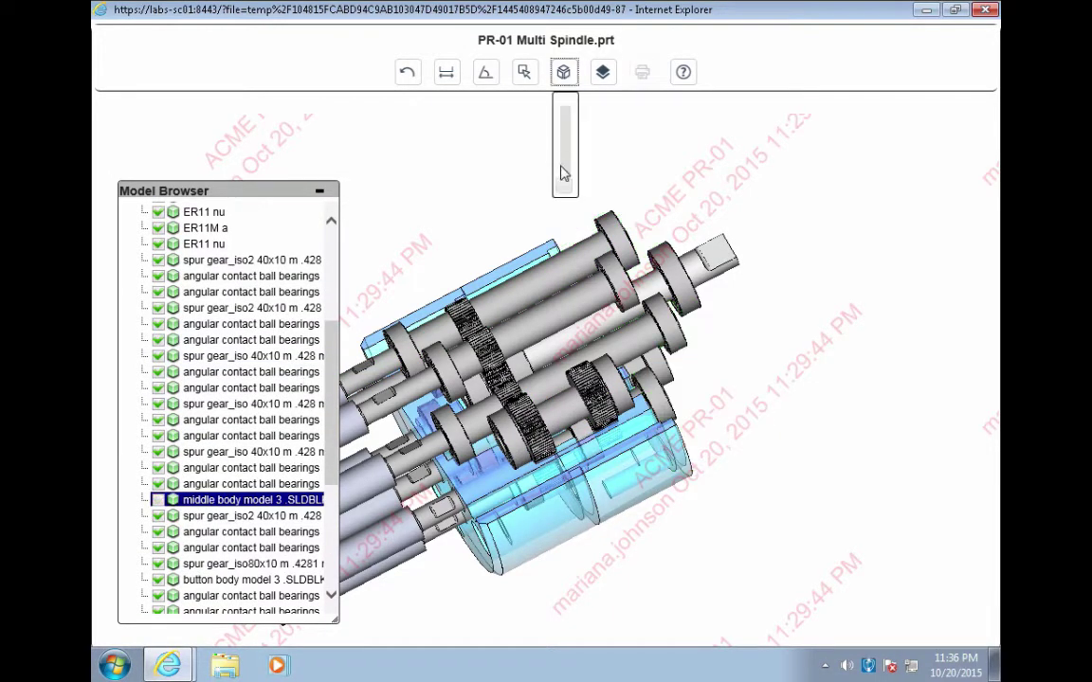
left_click_drag(563, 188, 572, 140)
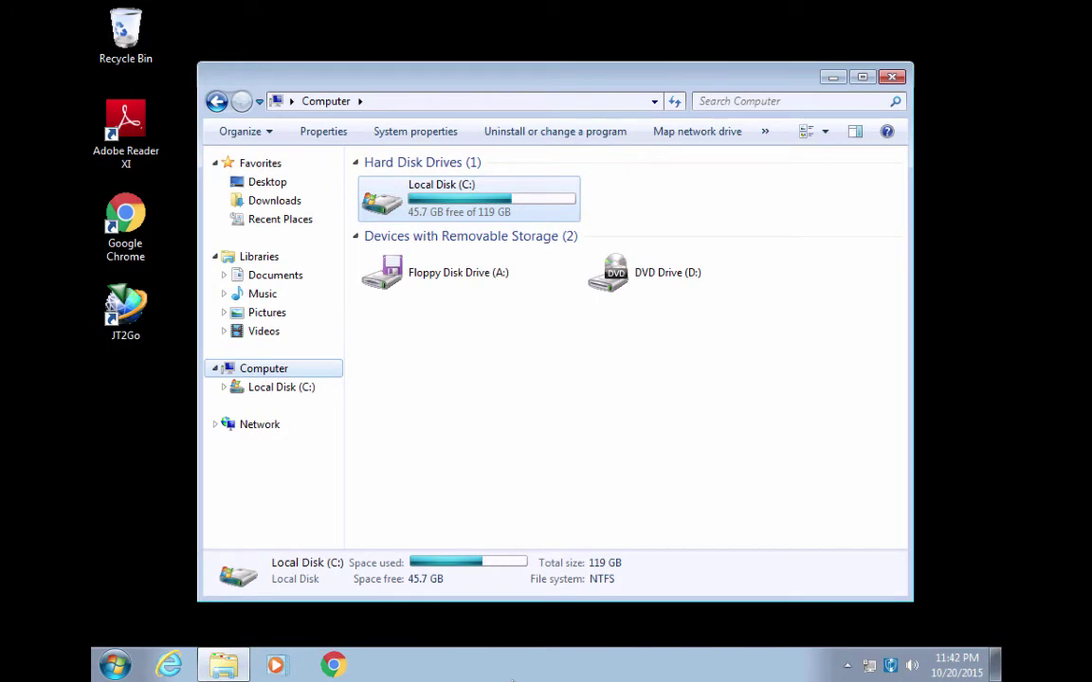
Step: In Windows Explorer, check the NextLabs permissions and classification of PR-01 Multi Spindle.prt in C:\Projects
key("Return")
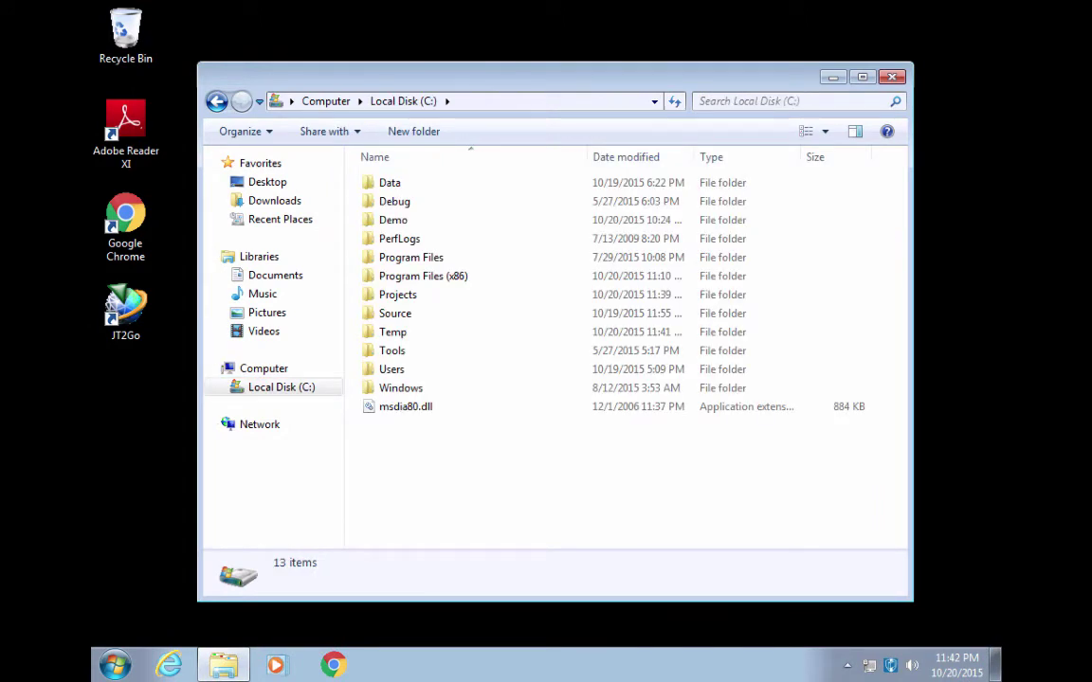
double_click(397, 295)
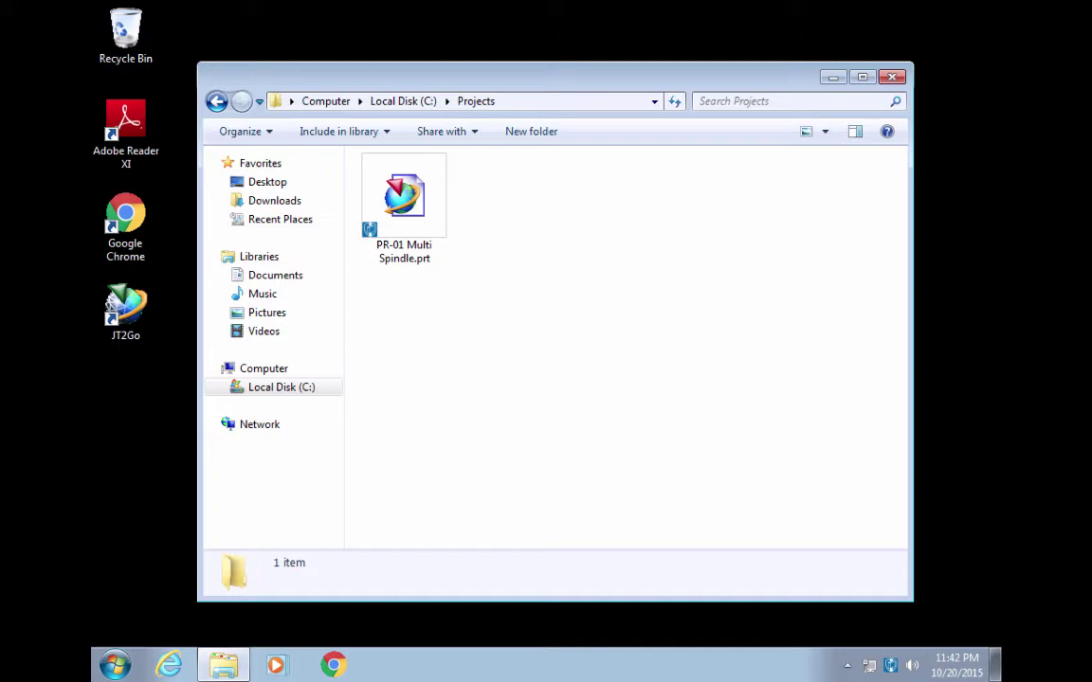
right_click(420, 209)
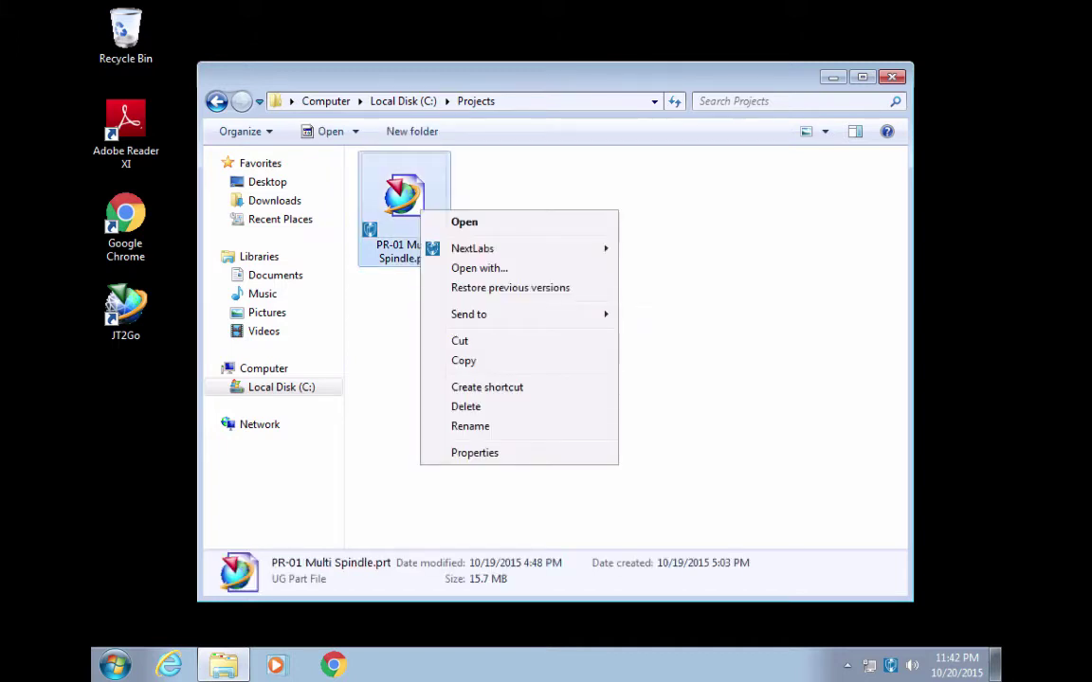
mouse_move(518, 249)
key("Down")
key("Down")
key("Return")
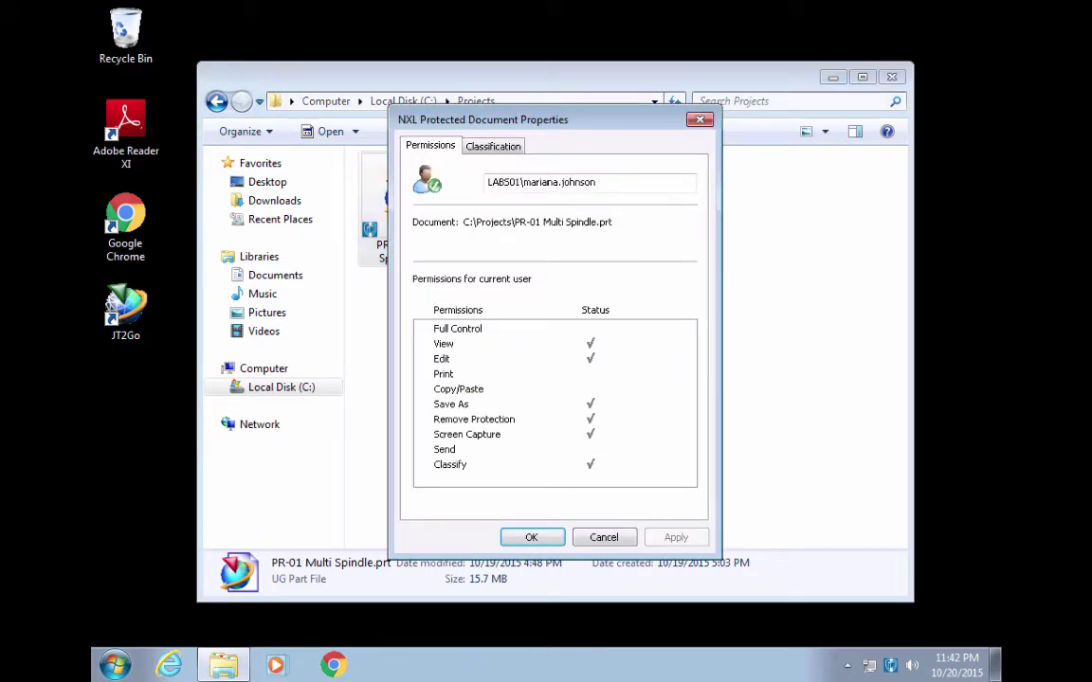
key("ctrl+Tab")
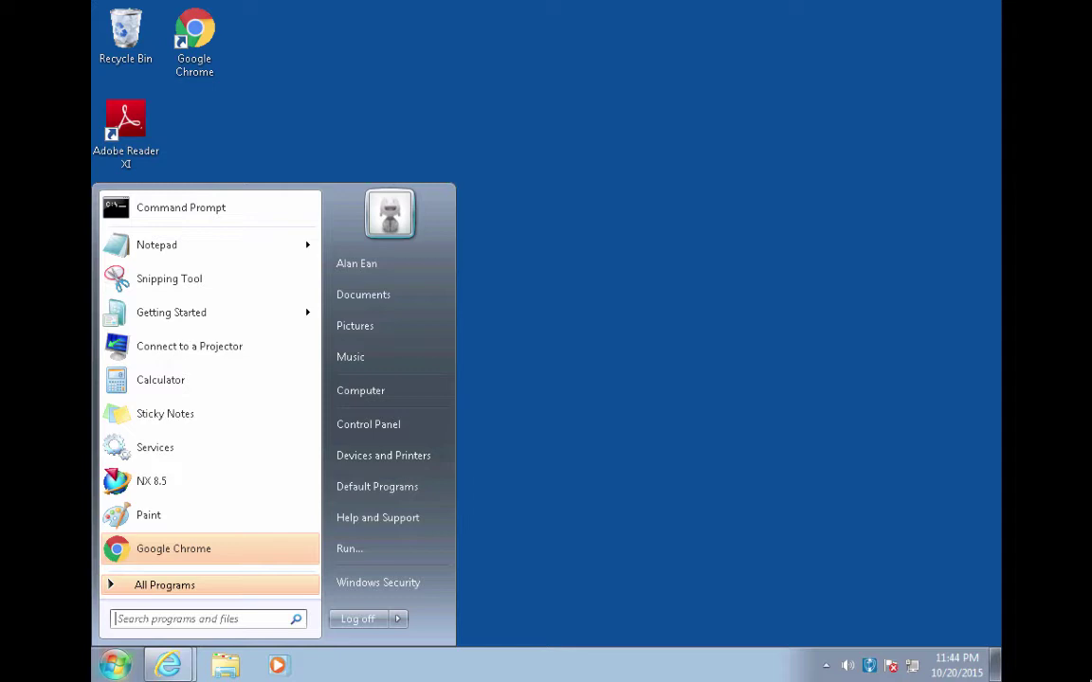
Step: On the other workstation, check the NextLabs permissions of PR-01 Multi Spindle.prt in C:\Projects and close its properties
key("super+e")
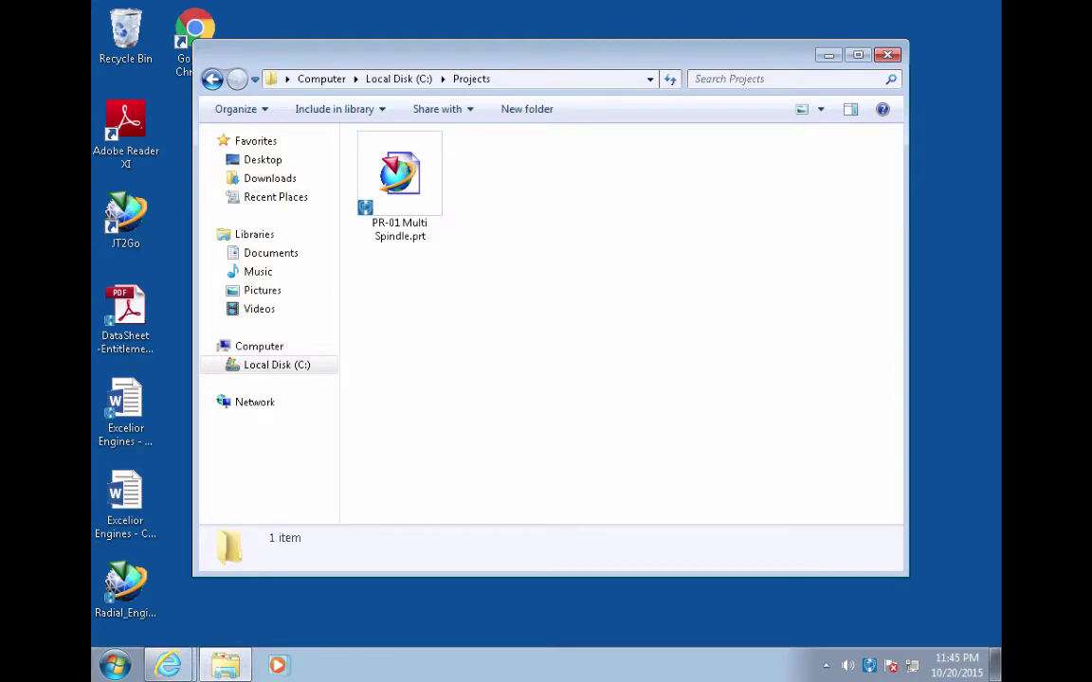
right_click(428, 197)
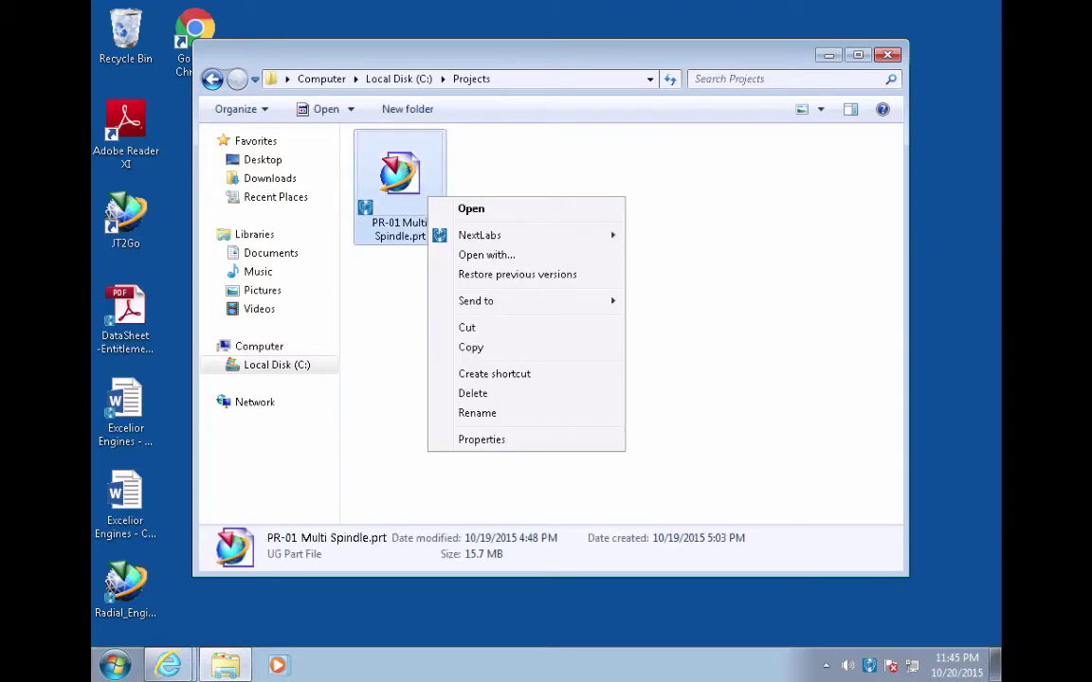
mouse_move(526, 235)
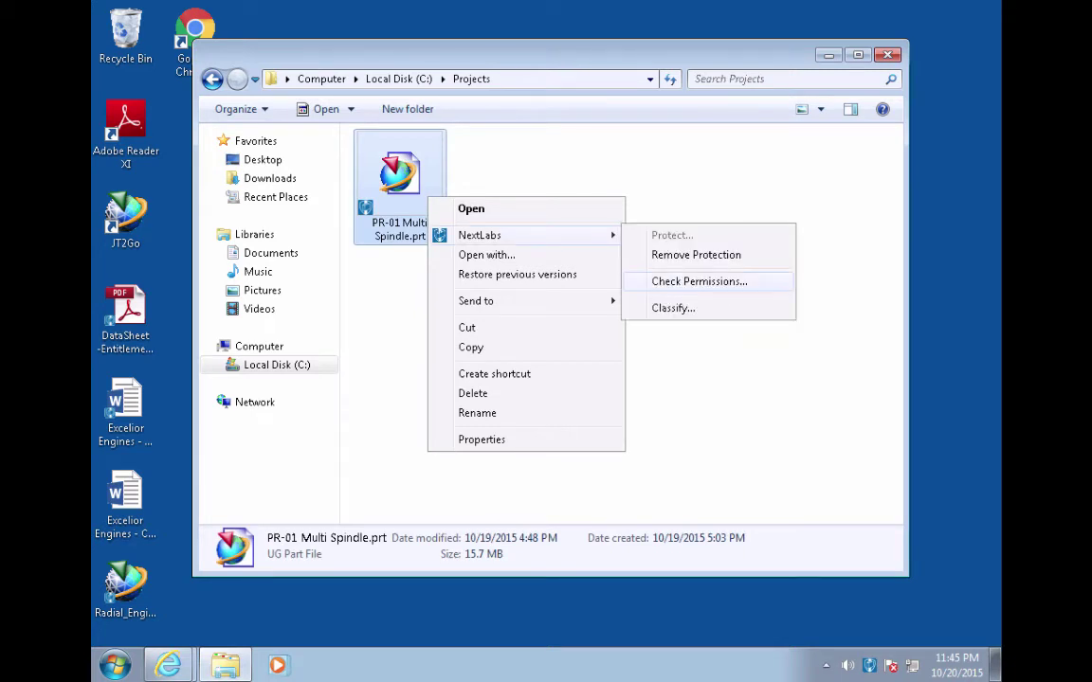
left_click(699, 281)
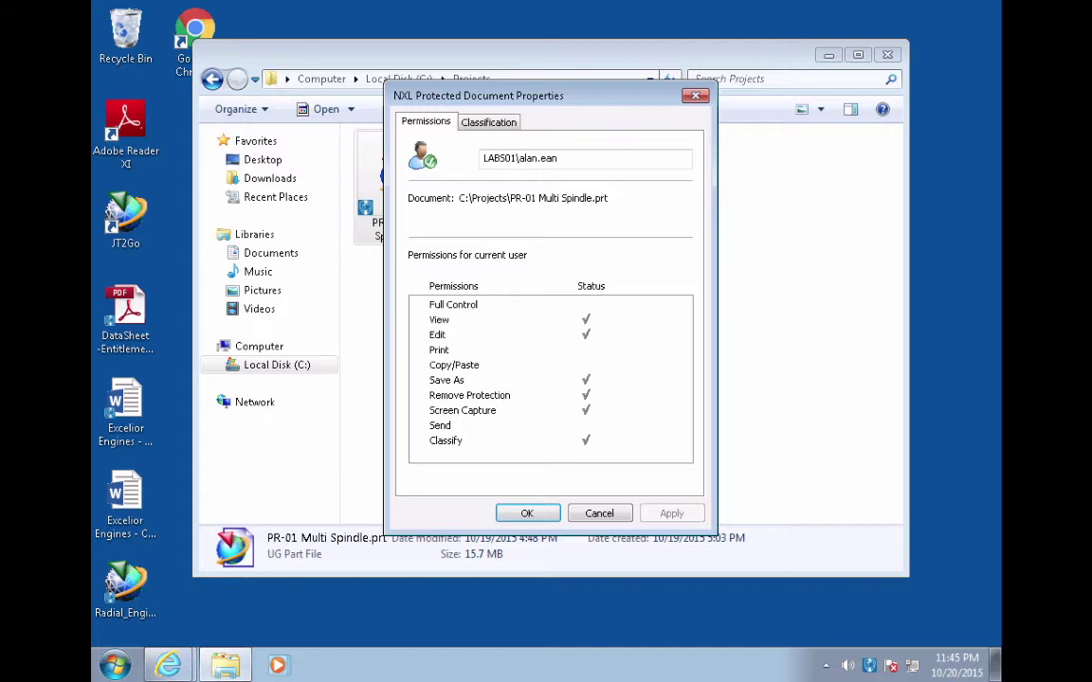
key("Return")
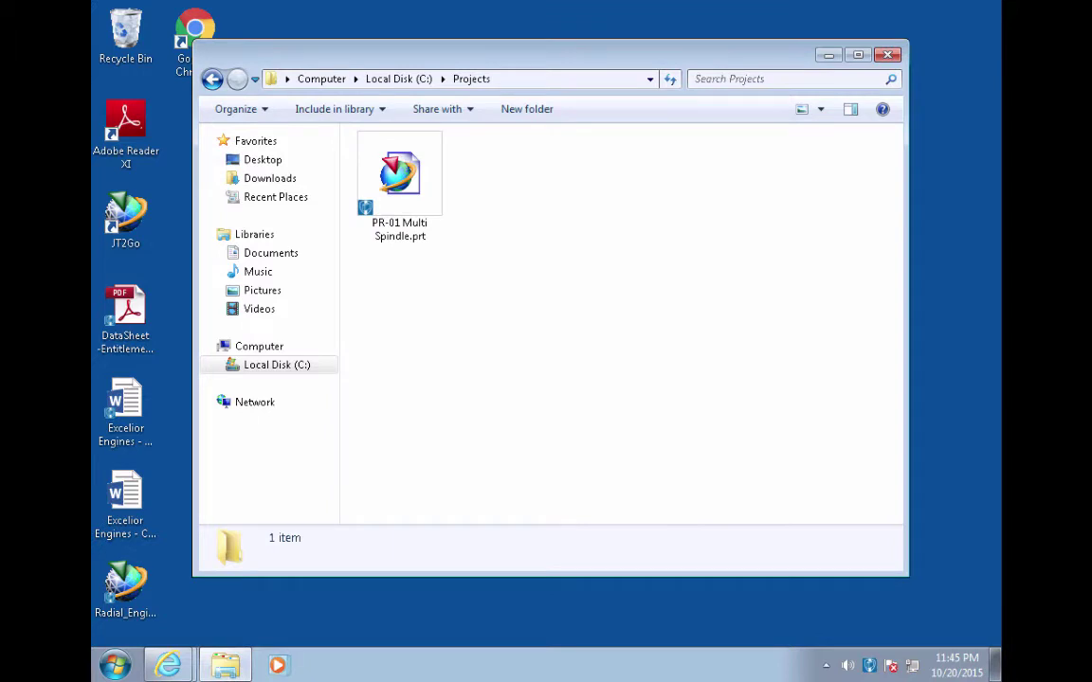
Step: Open PR-01 Multi Spindle.prt in NX and try to copy and paste the Body (28) housing section
double_click(399, 185)
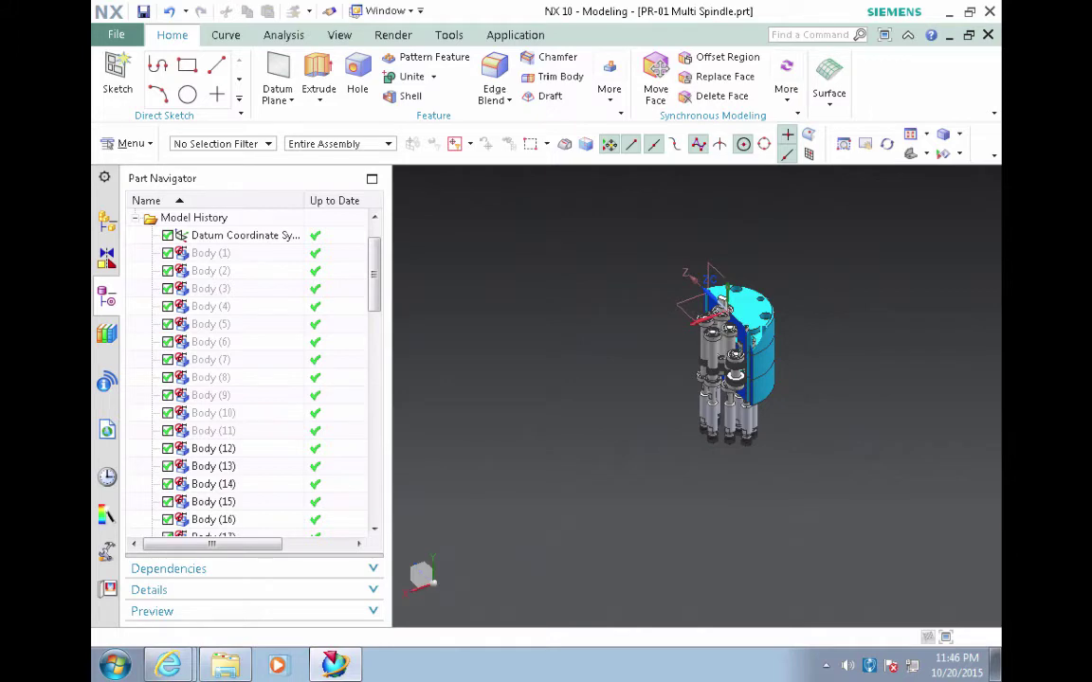
left_click(763, 365)
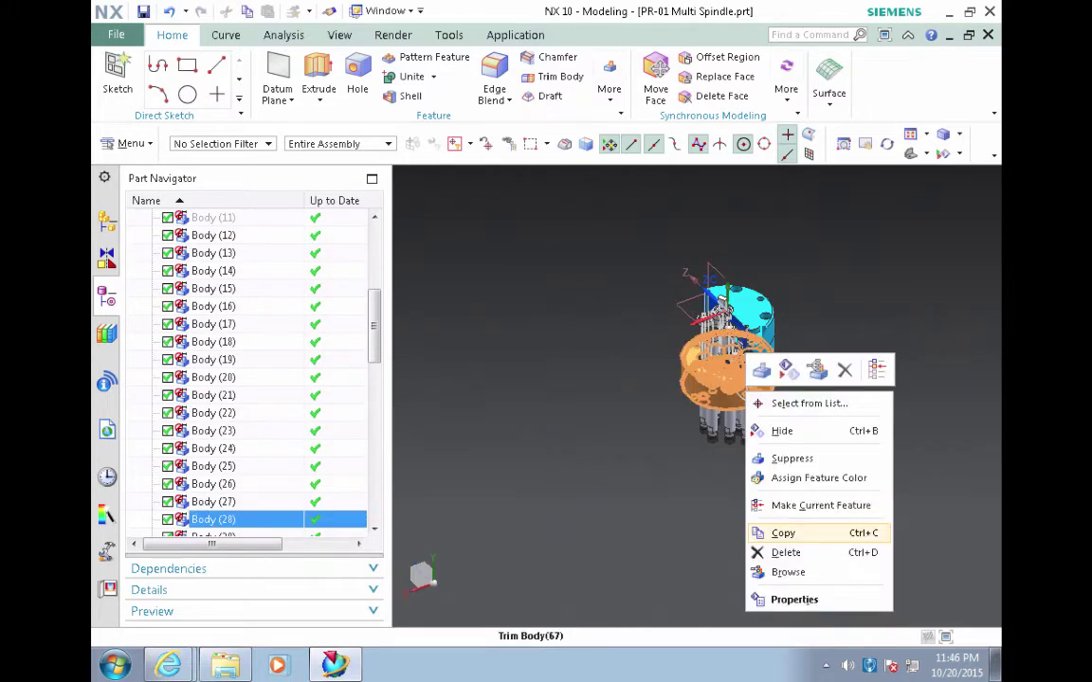
left_click(783, 533)
right_click(519, 430)
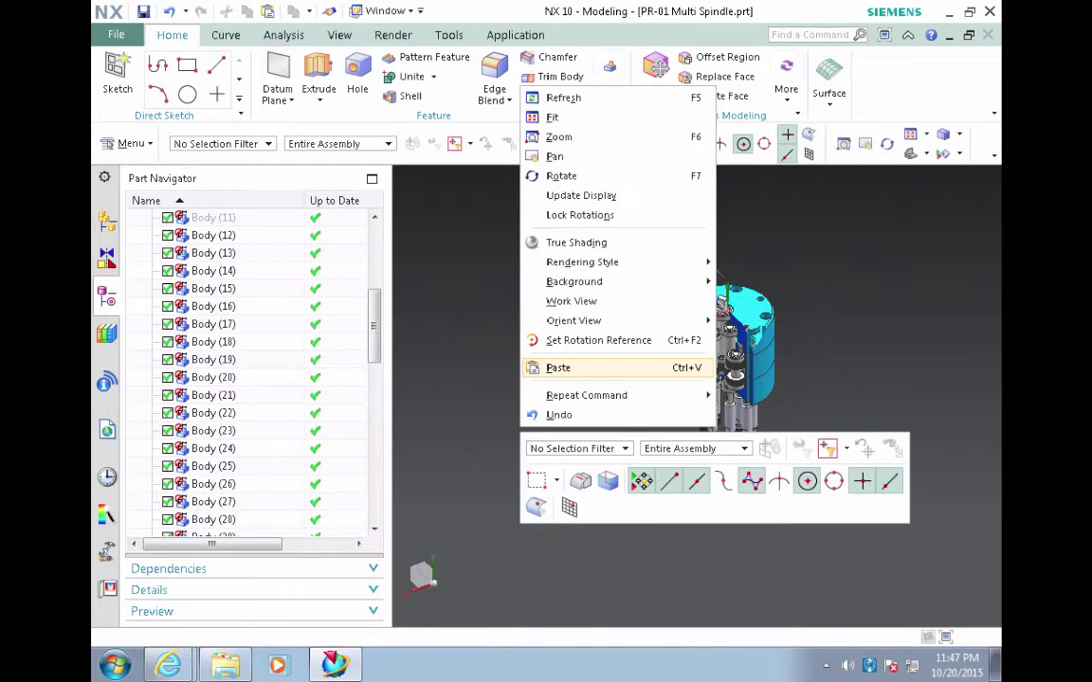
left_click(559, 368)
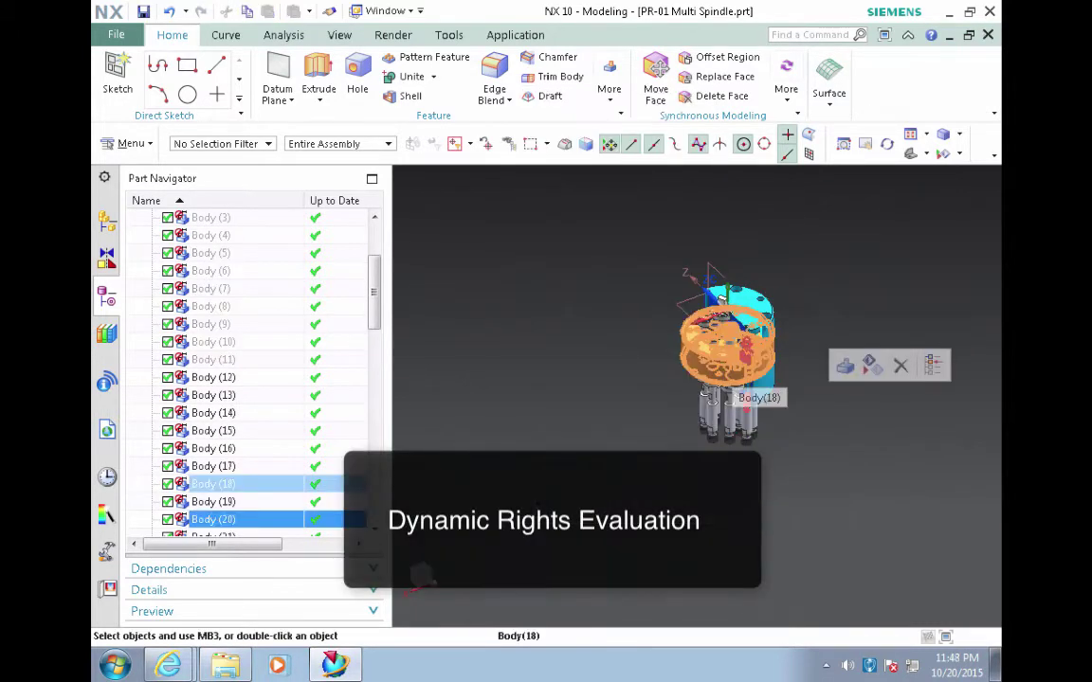
Step: Select the housing body at the upper end of the spindle model and save the part
right_click(754, 318)
left_click(766, 322)
left_click(116, 35)
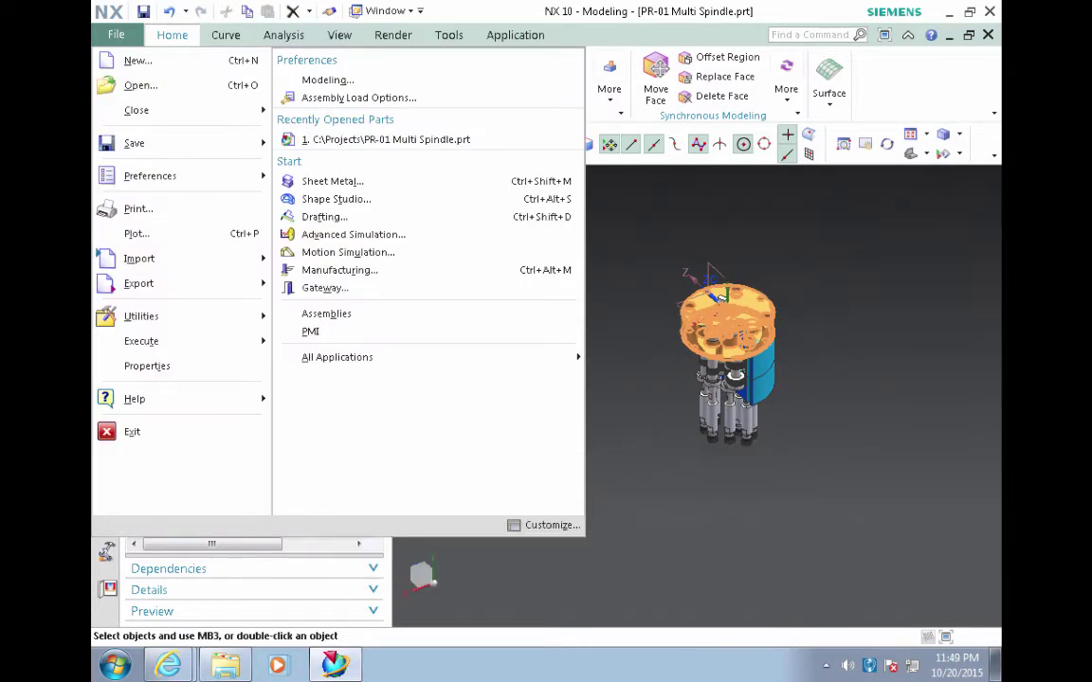
mouse_move(180, 142)
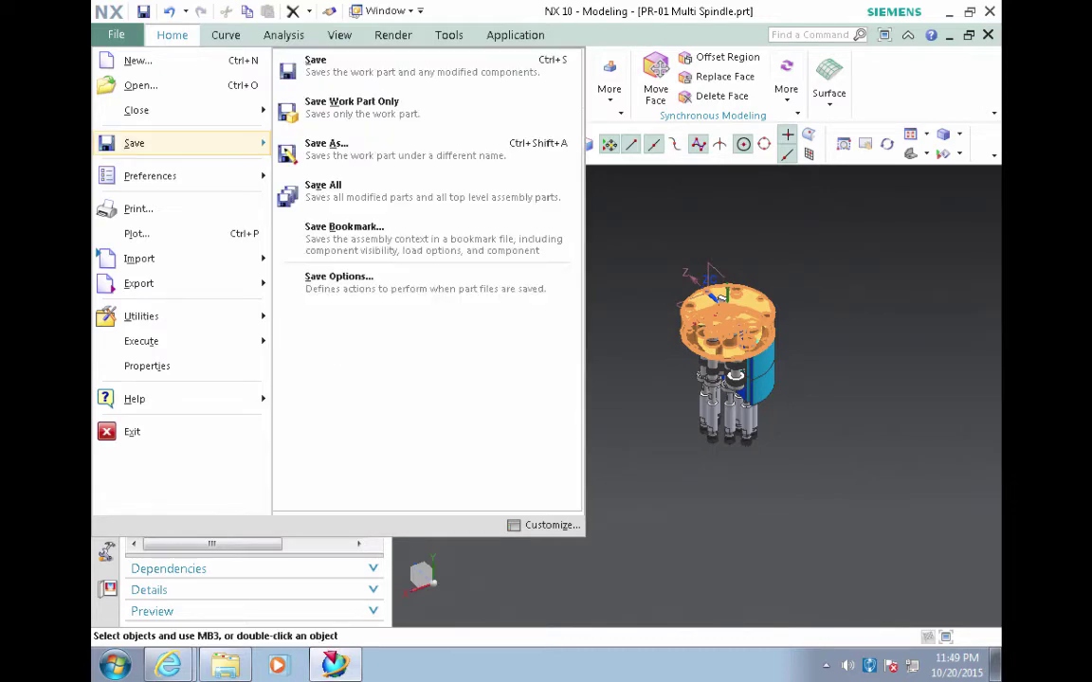
key("s")
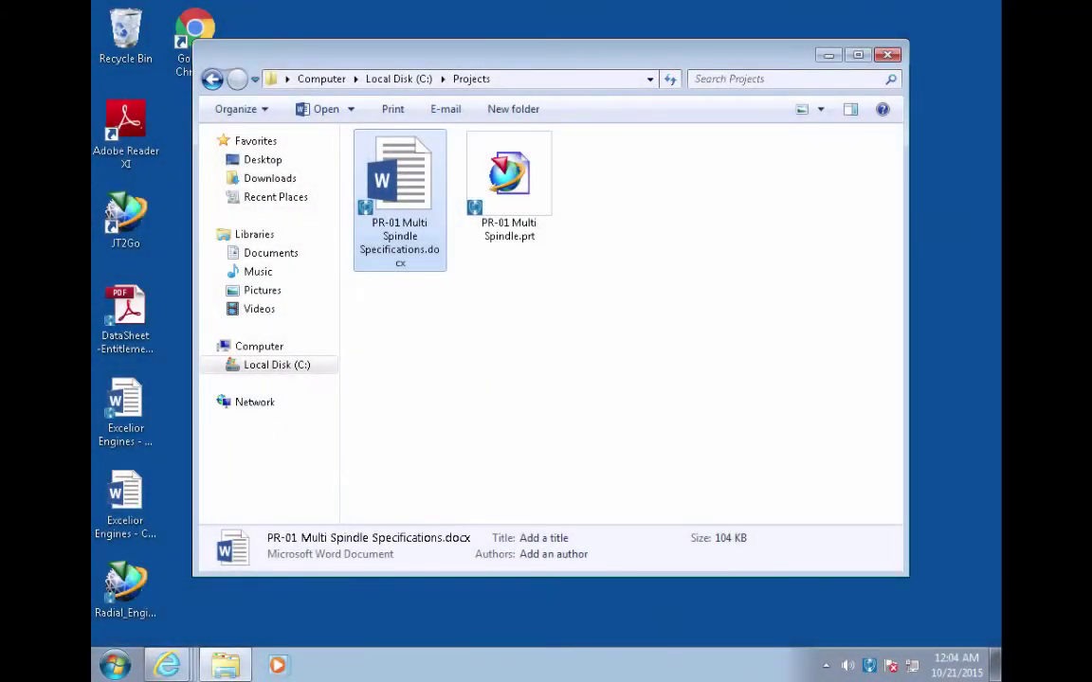
Step: Check the NextLabs permissions of PR-01 Multi Spindle Specifications.docx in the Projects folder
right_click(412, 203)
mouse_move(508, 300)
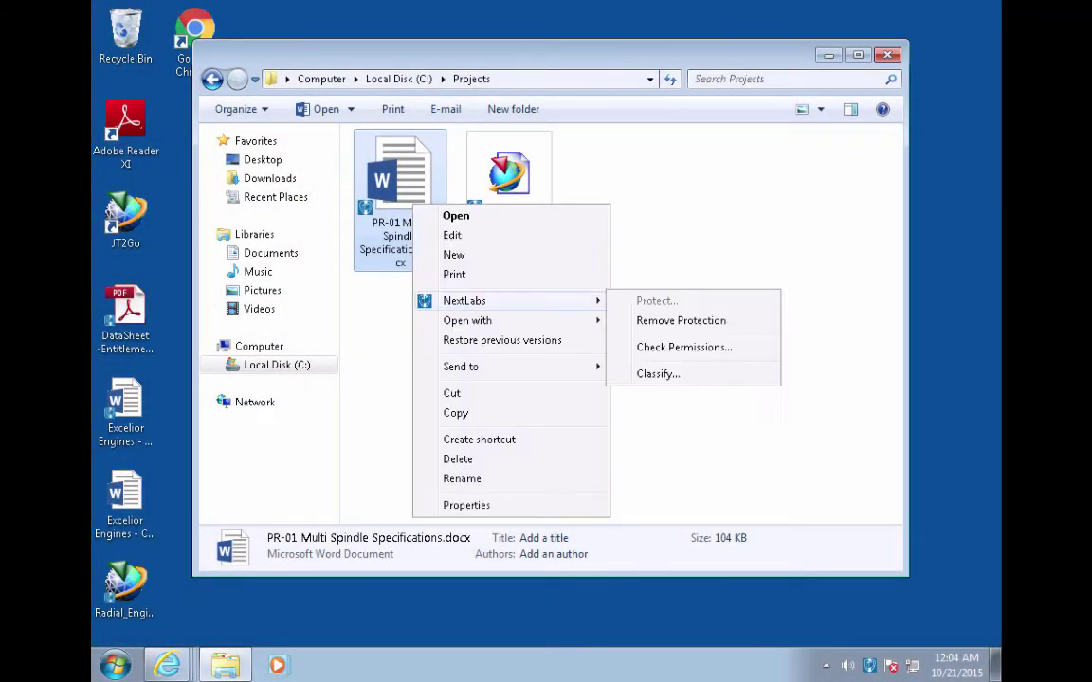
key("Return")
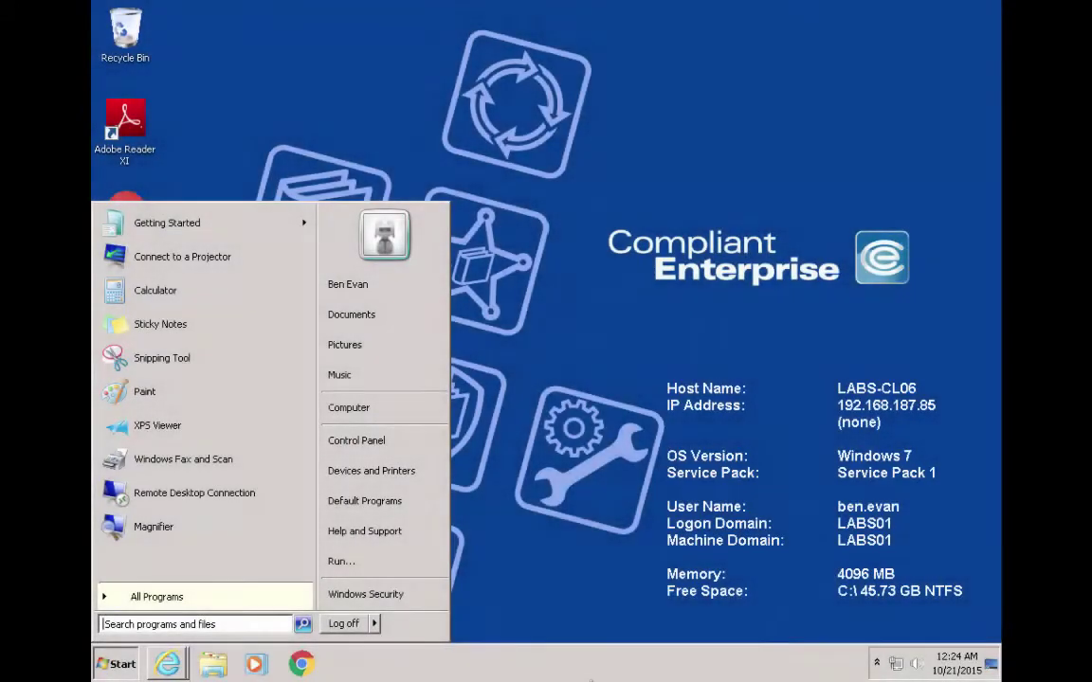
Step: On the third workstation's desktop, open the Projects folder on Local Disk (C:)
left_click(349, 408)
double_click(439, 190)
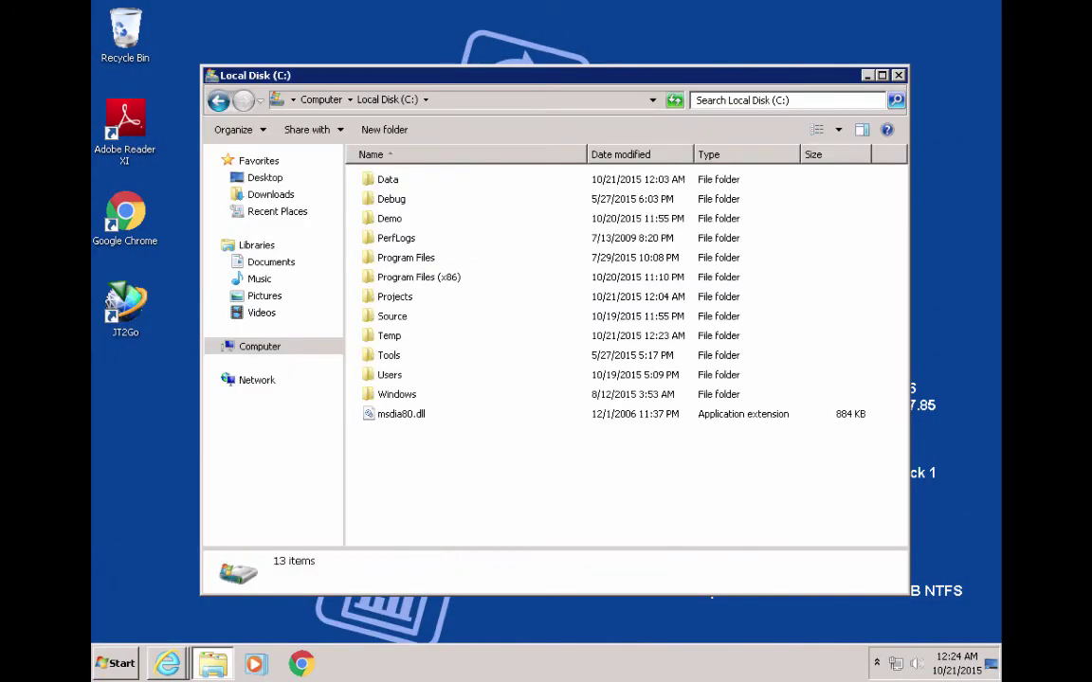
double_click(395, 297)
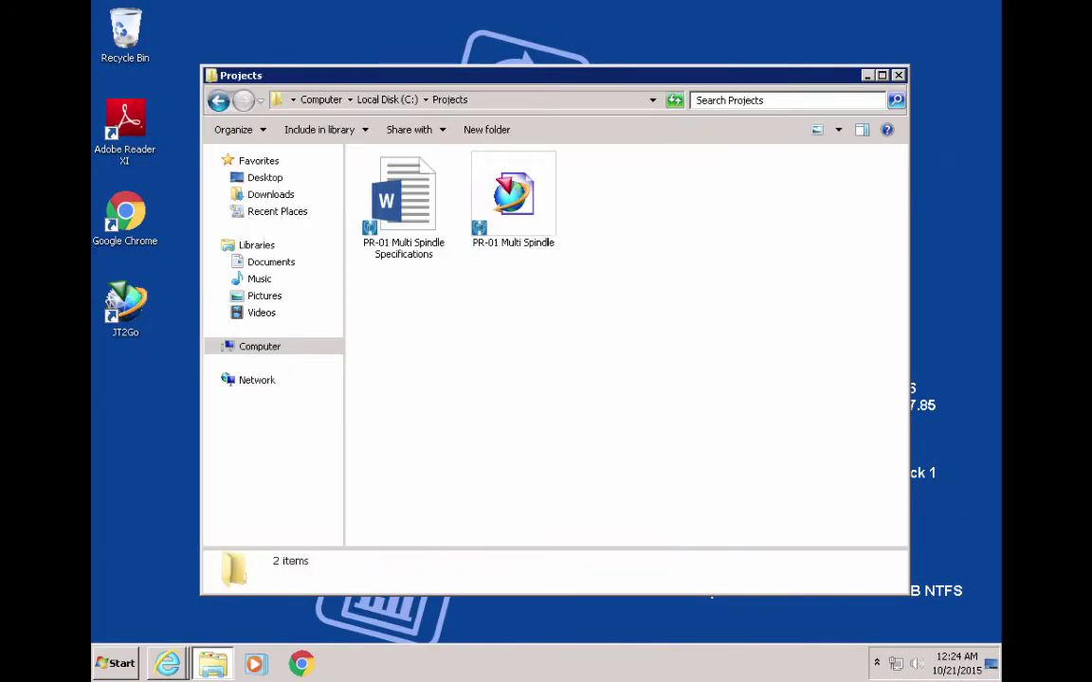